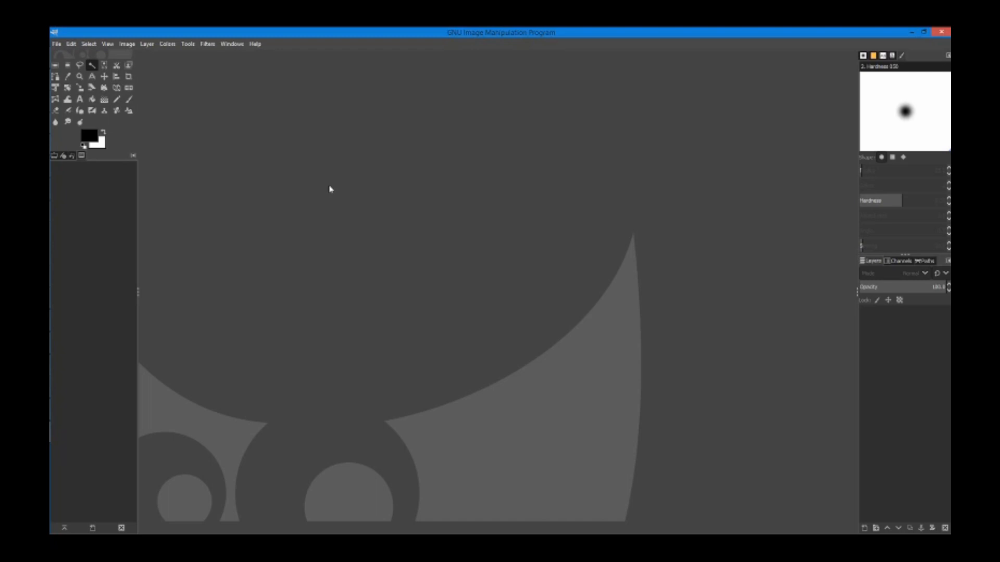
# Step: Open the NineCelticTriangleKnots image and add an alpha channel to its layer
pyautogui.hotkey('ctrl', 'o')
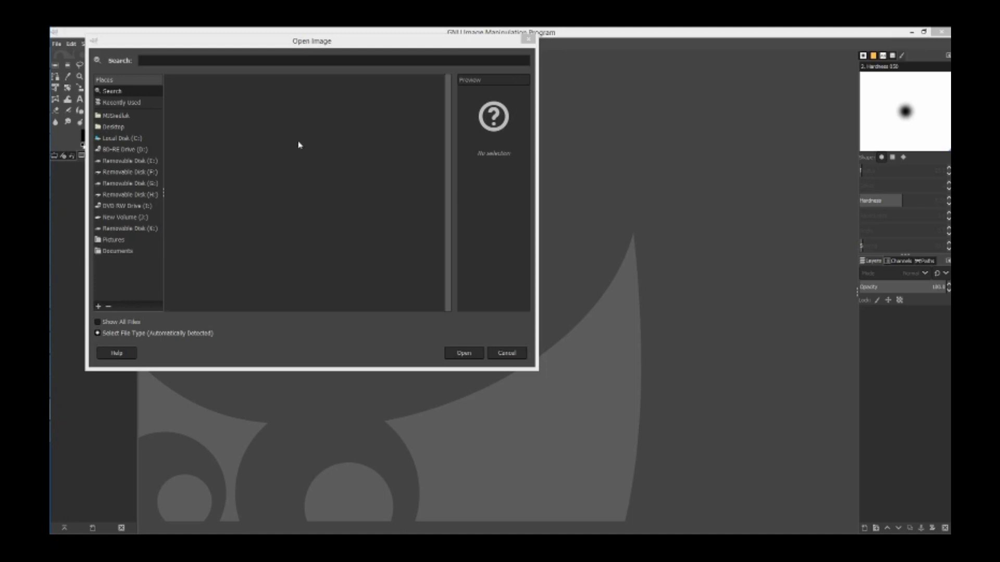
pyautogui.click(128, 115)
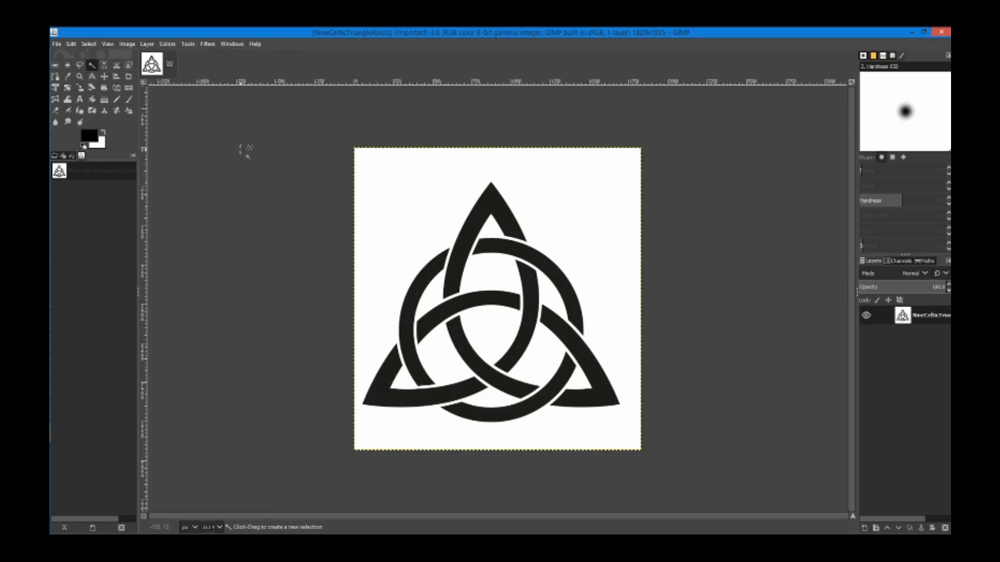
pyautogui.click(147, 44)
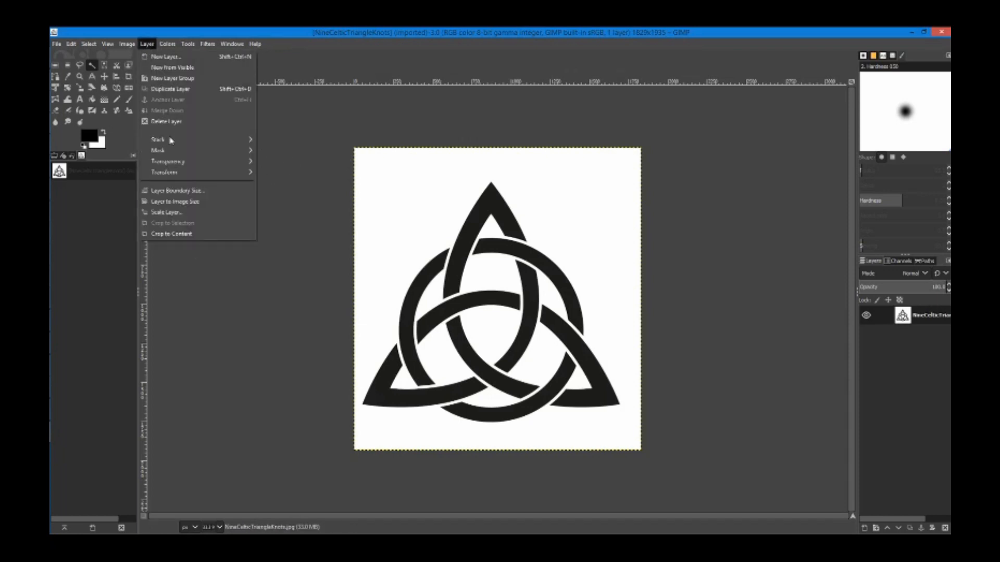
pyautogui.moveTo(180, 165)
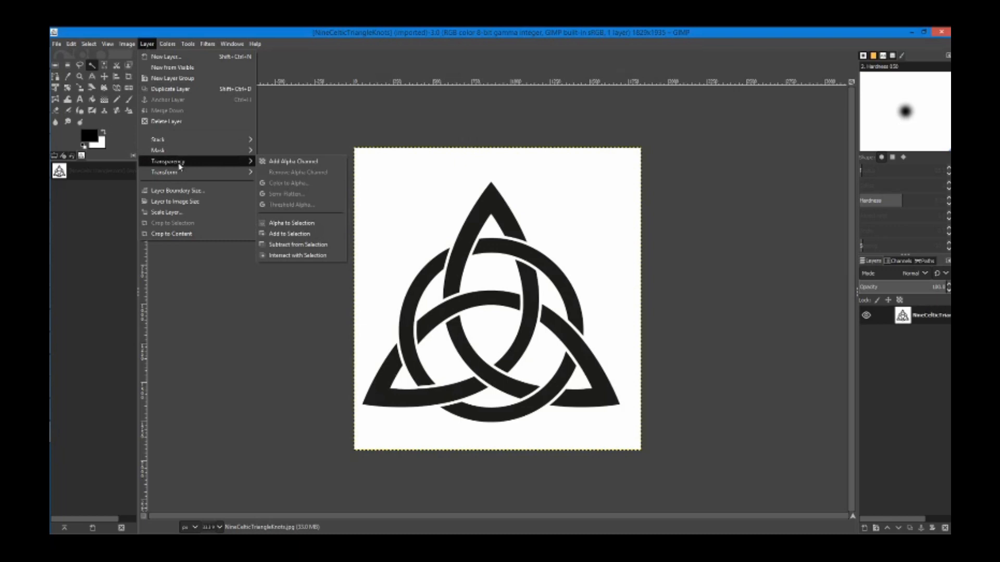
pyautogui.click(294, 165)
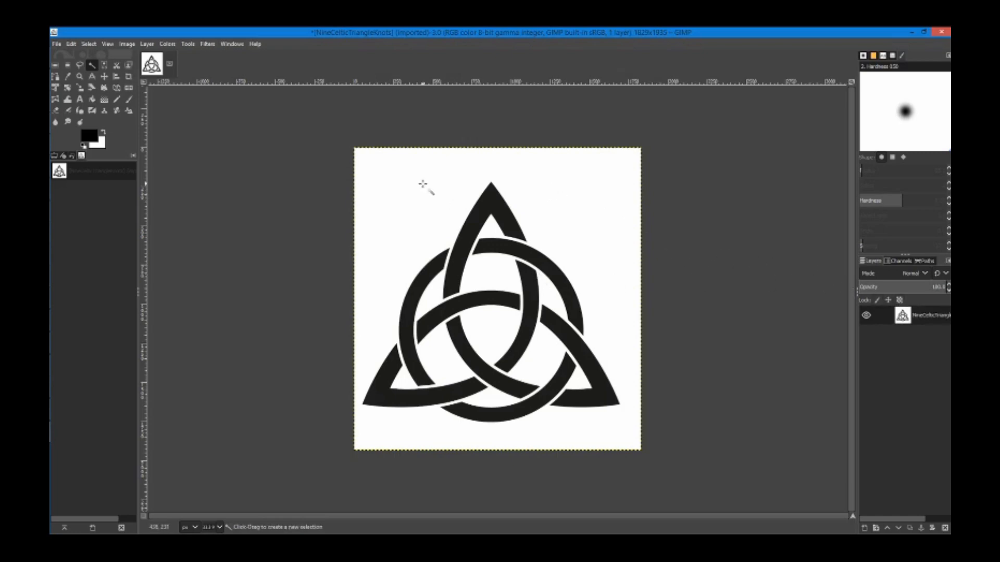
# Step: Cut the white background around the Celtic knot with Fuzzy Select and clear the selection
pyautogui.click(92, 65)
pyautogui.click(404, 191)
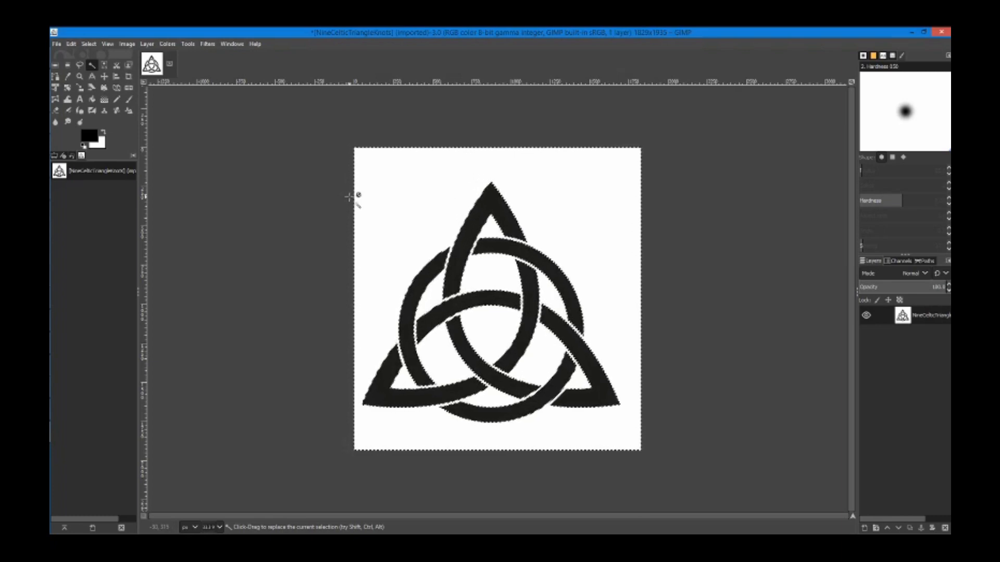
pyautogui.press('ctrl')
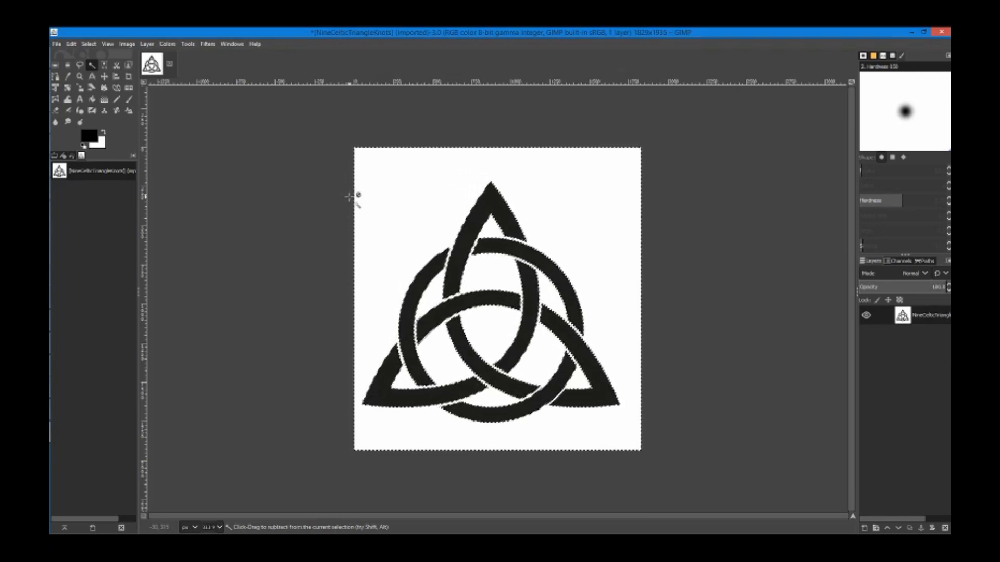
pyautogui.hotkey('ctrl', 'x')
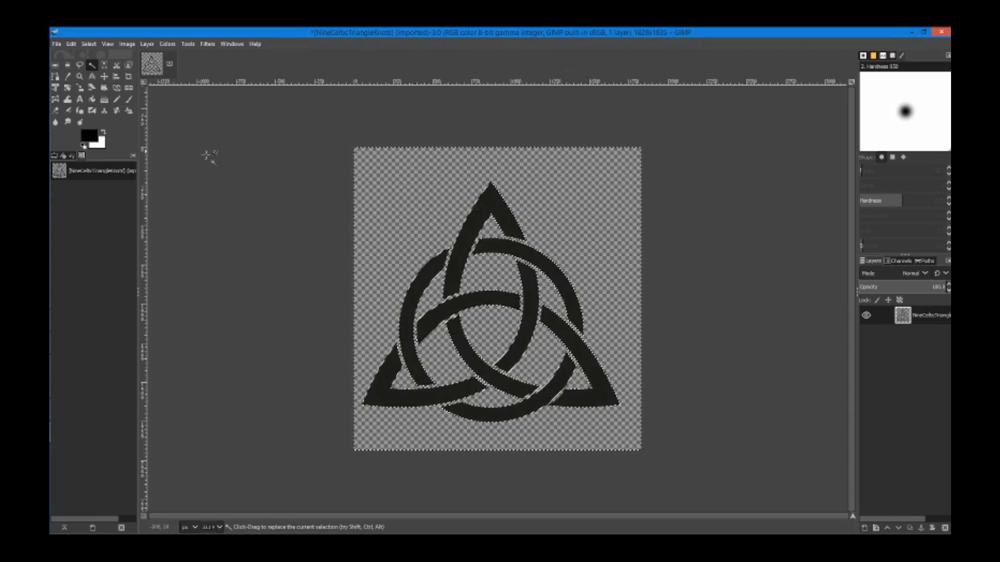
pyautogui.click(90, 45)
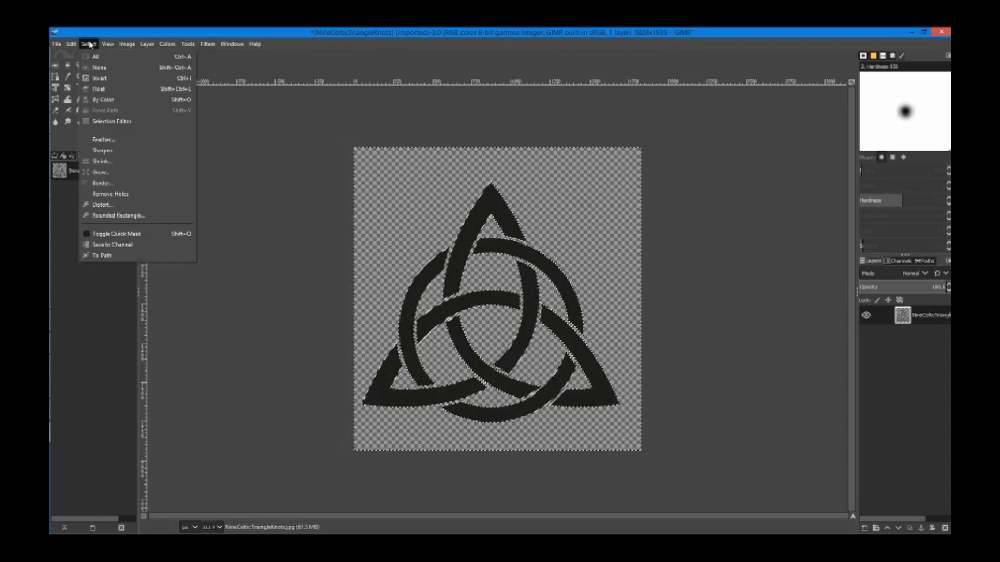
pyautogui.click(104, 67)
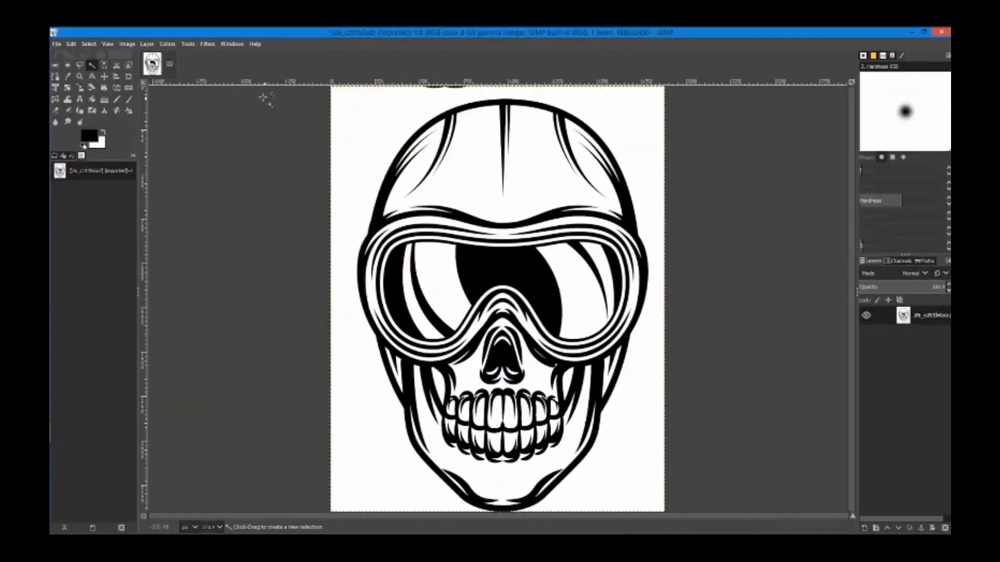
# Step: Add an alpha channel to the skull image and cut its white outer background with Fuzzy Select
pyautogui.click(146, 44)
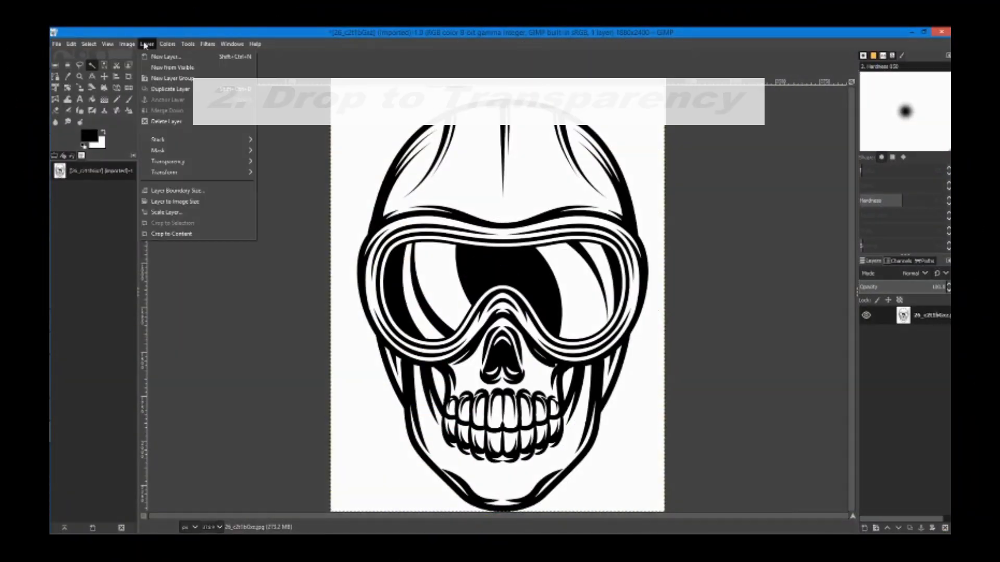
pyautogui.click(271, 162)
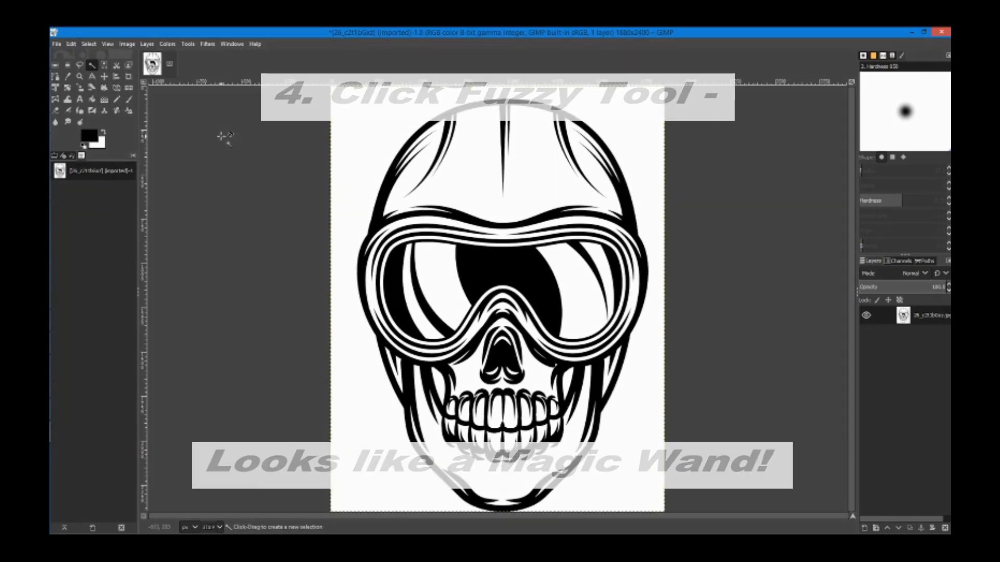
pyautogui.click(361, 136)
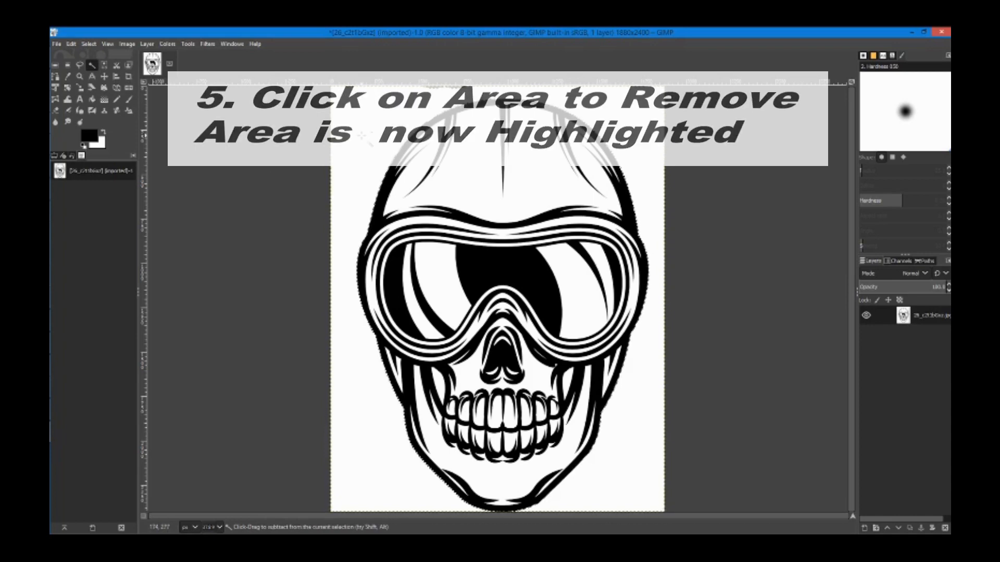
pyautogui.hotkey('ctrl', 'x')
# Step: Cut the white fill from the skull's forehead and the two large goggle lens areas
pyautogui.click(432, 177)
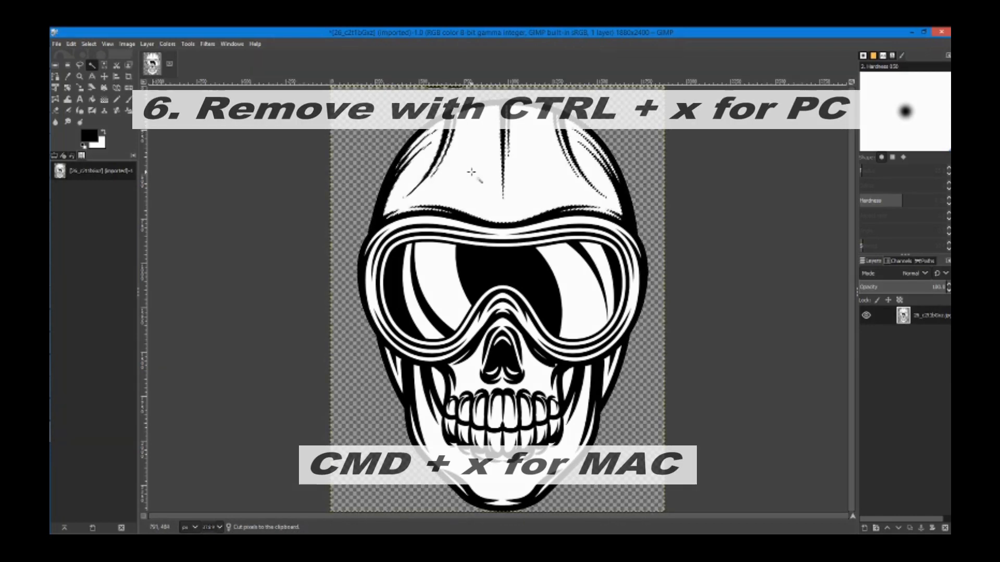
pyautogui.hotkey('ctrl', 'x')
pyautogui.click(429, 265)
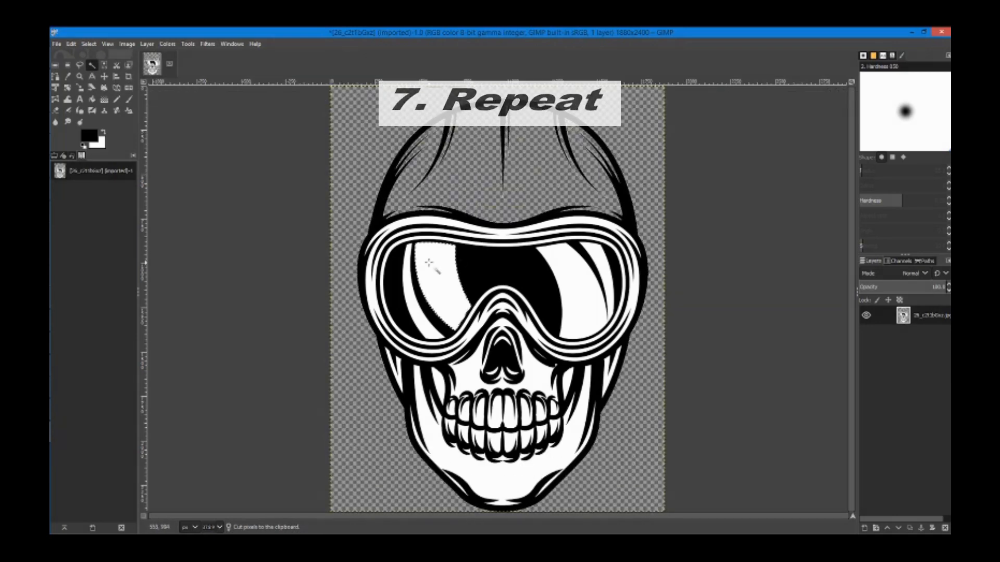
pyautogui.hotkey('ctrl', 'x')
pyautogui.click(568, 267)
pyautogui.hotkey('ctrl', 'x')
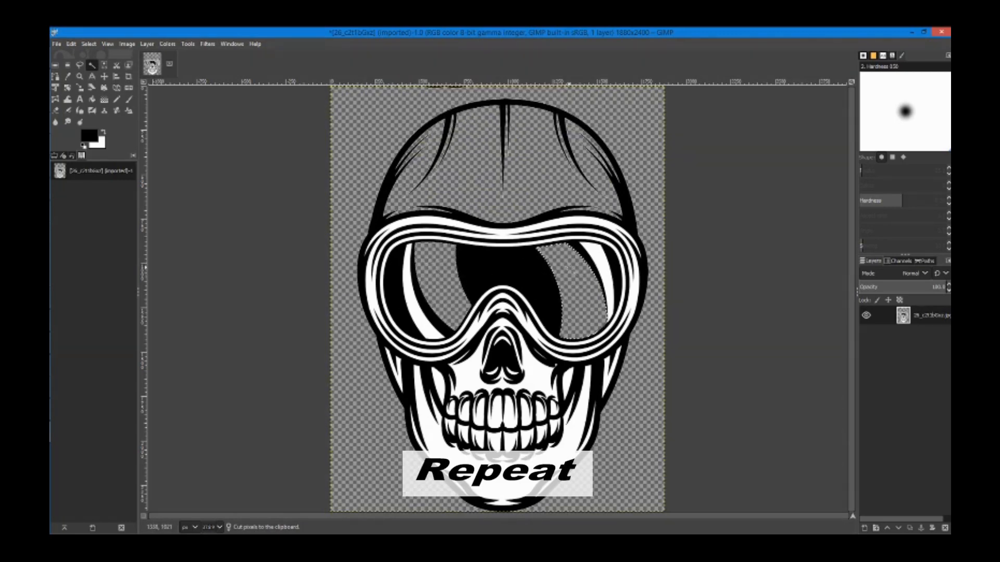
# Step: Cut the remaining white reflections in the goggle lenses and the white bands of the goggle frame
pyautogui.click(415, 308)
pyautogui.hotkey('ctrl', 'x')
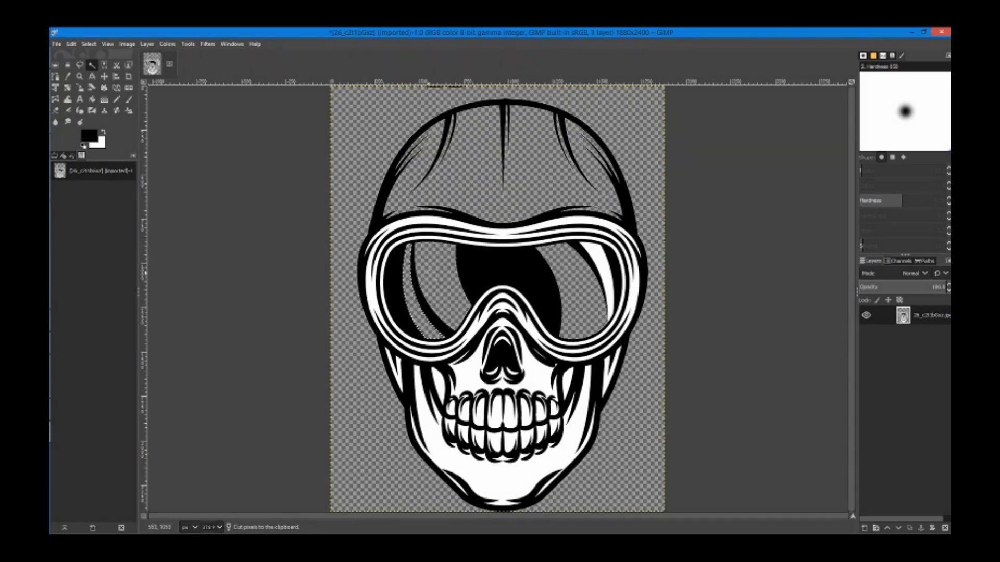
pyautogui.click(597, 252)
pyautogui.hotkey('ctrl', 'x')
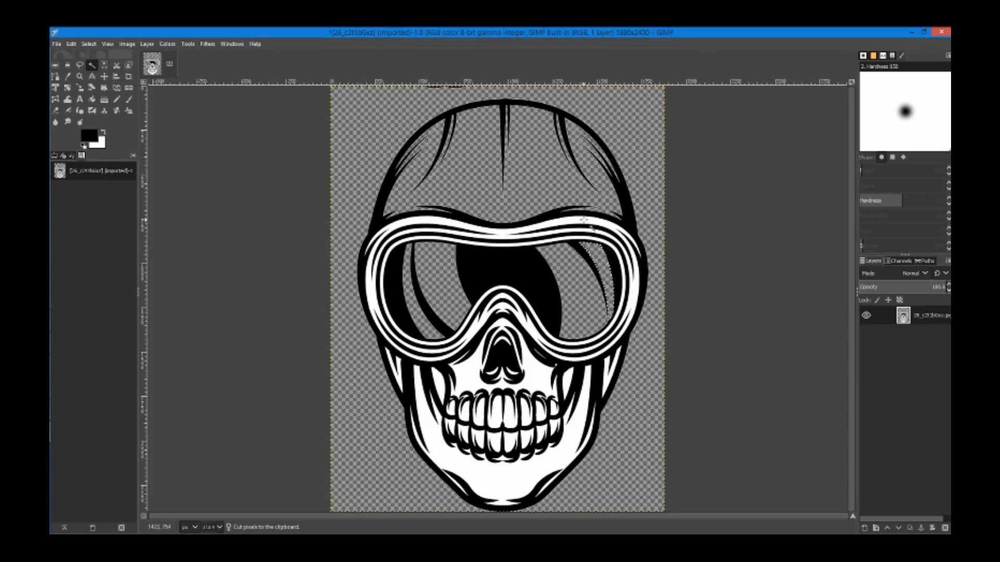
pyautogui.click(574, 220)
pyautogui.hotkey('ctrl', 'x')
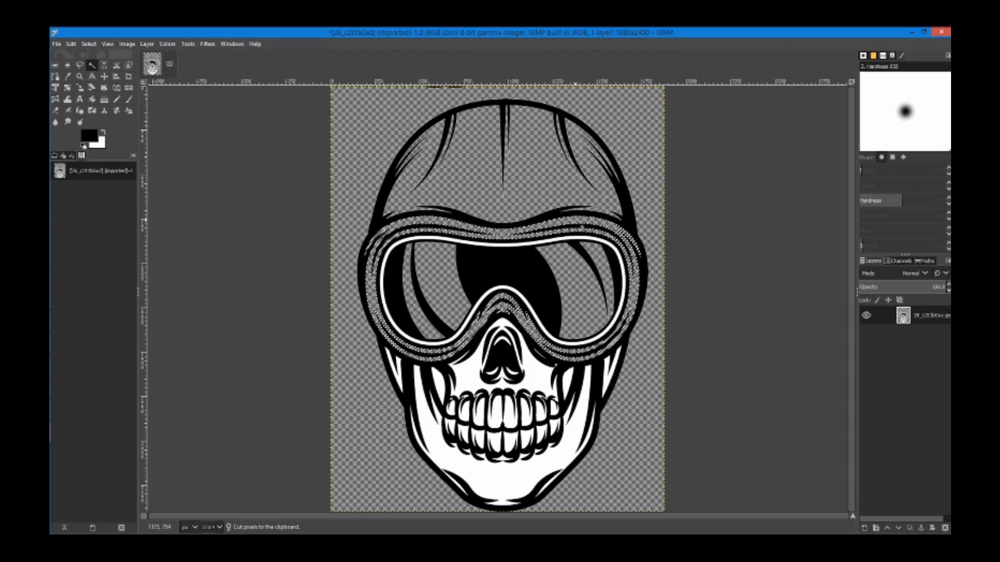
pyautogui.click(514, 241)
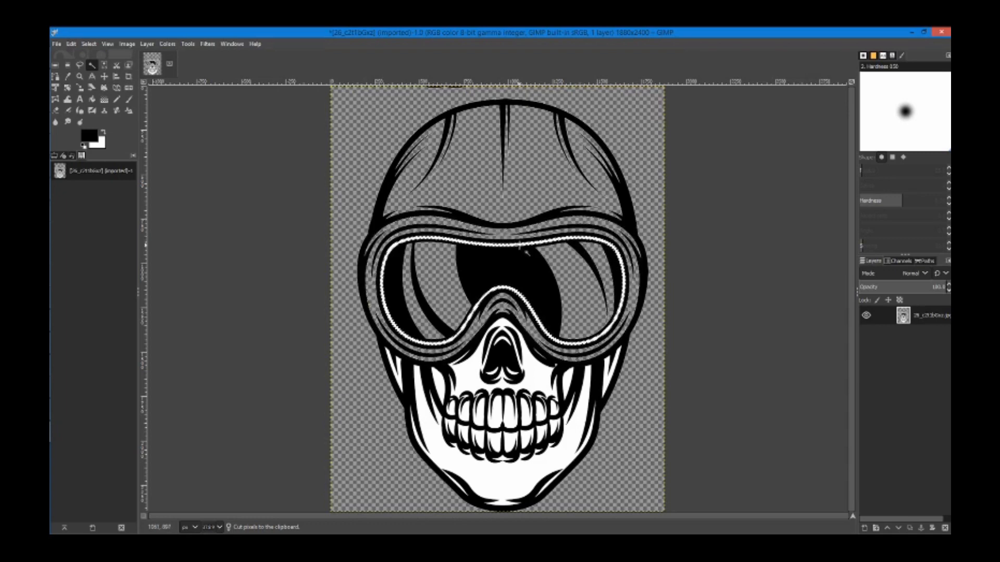
pyautogui.hotkey('ctrl', 'x')
# Step: Cut the white fill from the skull's face, jaw, left cheek and left side strip
pyautogui.click(465, 375)
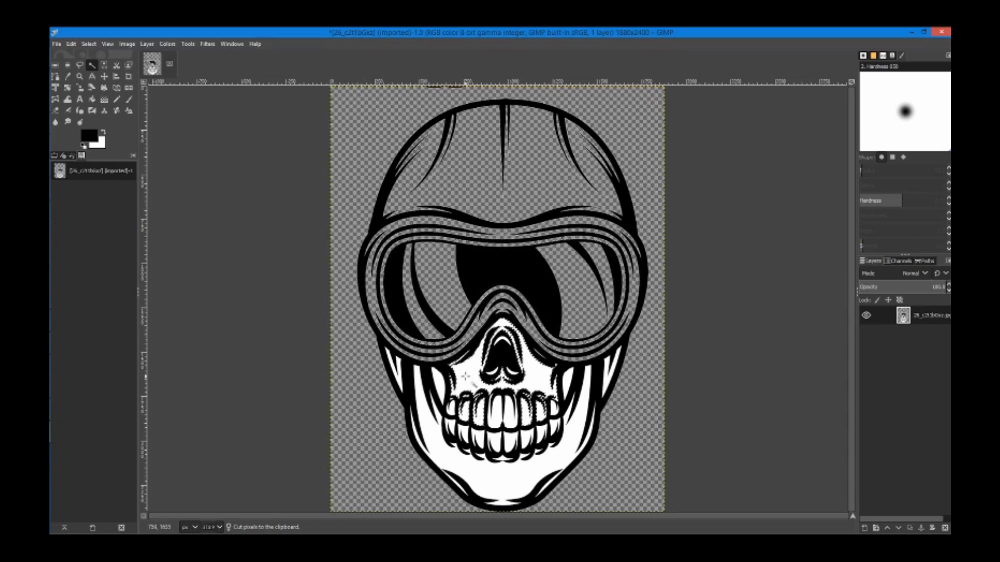
pyautogui.hotkey('ctrl', 'x')
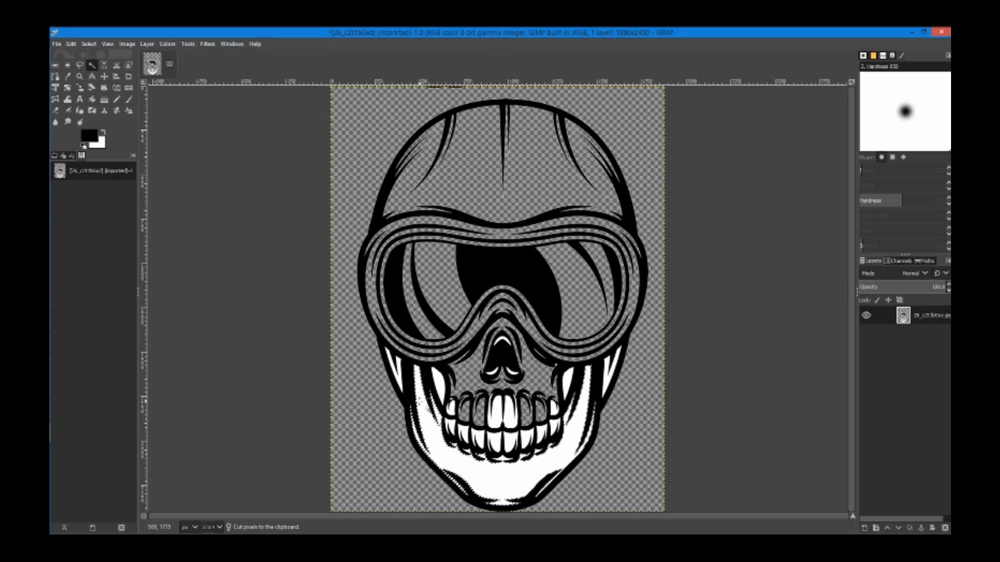
pyautogui.hotkey('ctrl', 'x')
pyautogui.click(441, 379)
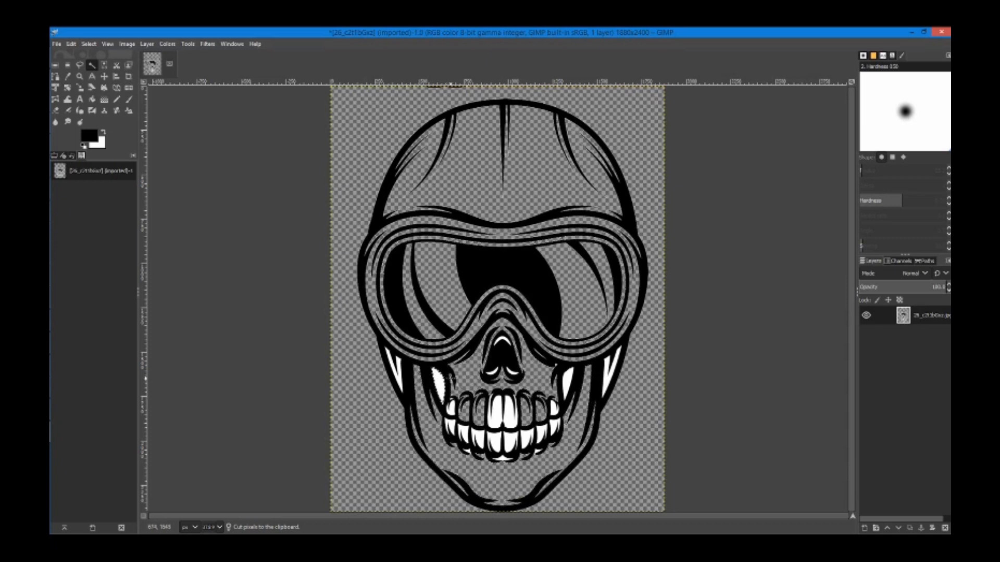
pyautogui.hotkey('ctrl', 'x')
pyautogui.click(398, 376)
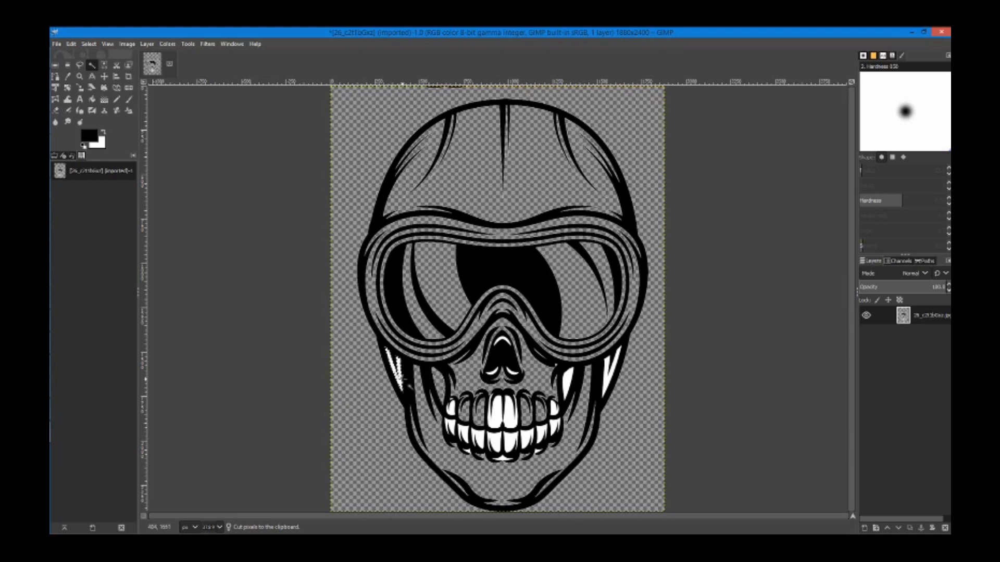
pyautogui.hotkey('ctrl', 'x')
# Step: Cut the white fill from the upper teeth and the far-left lower tooth
pyautogui.click(449, 408)
pyautogui.hotkey('ctrl', 'x')
pyautogui.click(449, 425)
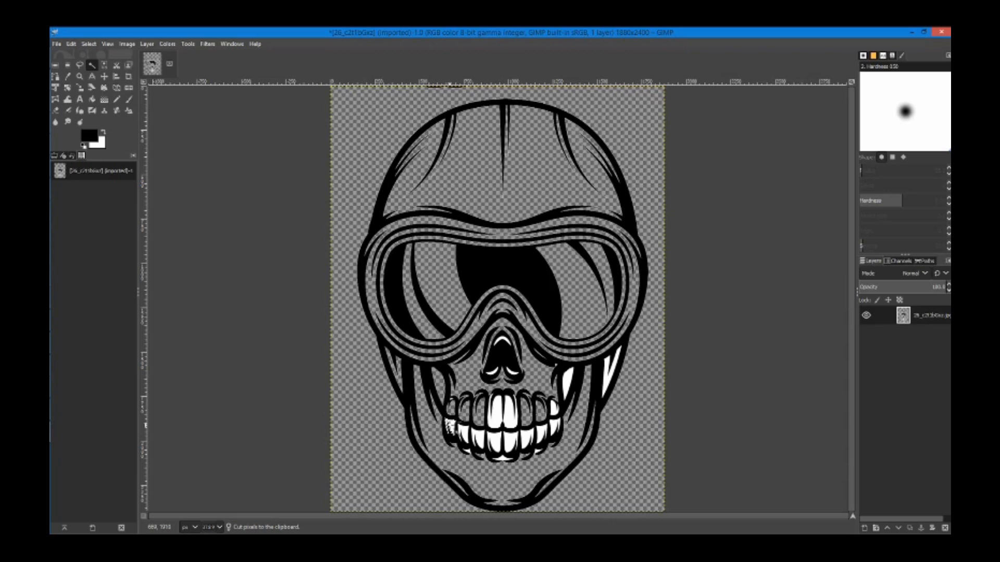
pyautogui.hotkey('ctrl', 'x')
pyautogui.click(493, 413)
pyautogui.hotkey('ctrl', 'x')
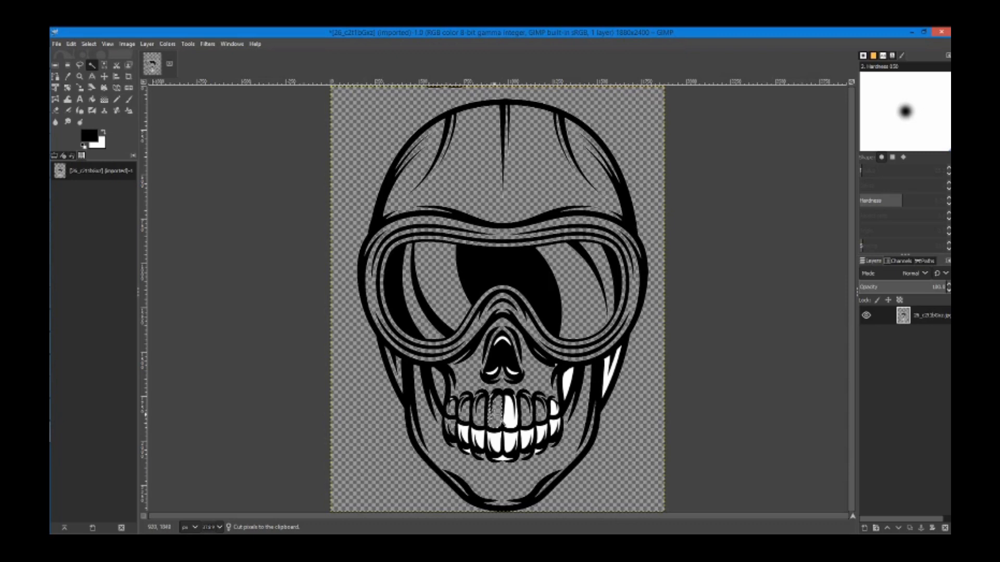
pyautogui.click(515, 401)
pyautogui.hotkey('ctrl', 'x')
pyautogui.click(544, 406)
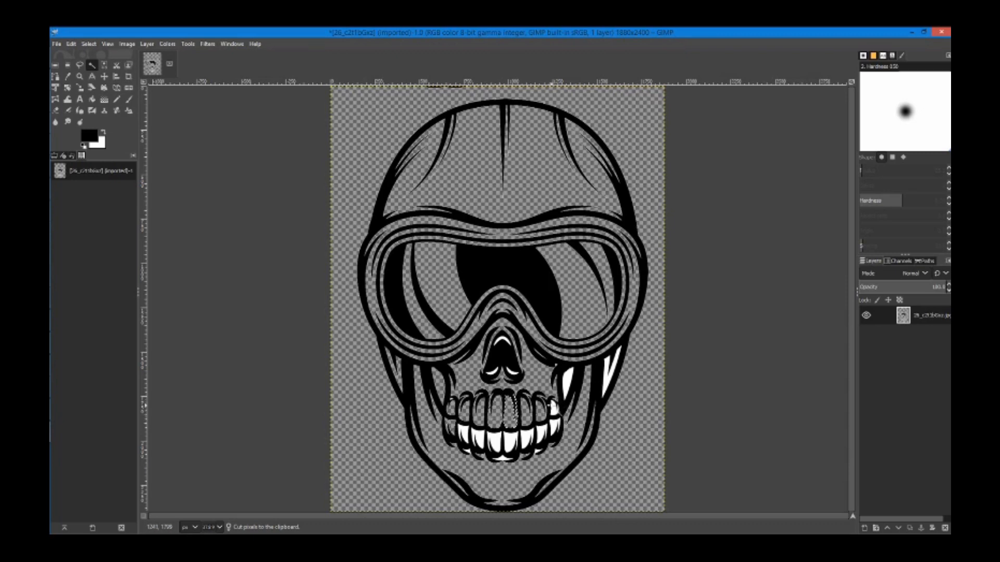
pyautogui.hotkey('ctrl', 'x')
# Step: Cut the white fill from the remaining lower teeth, working through the center, left and right ones
pyautogui.click(508, 439)
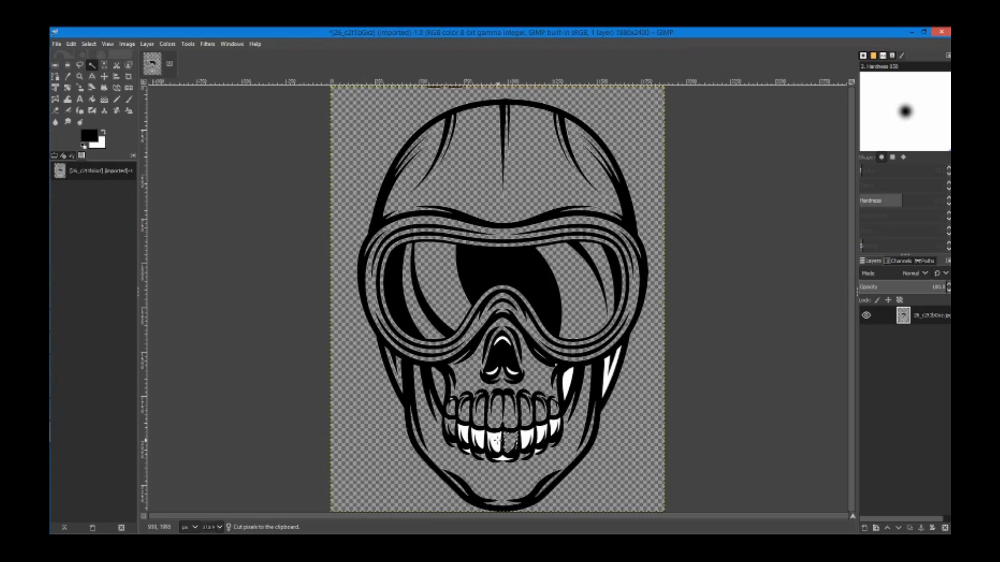
pyautogui.click(495, 440)
pyautogui.hotkey('ctrl', 'x')
pyautogui.click(477, 440)
pyautogui.hotkey('ctrl', 'x')
pyautogui.click(464, 438)
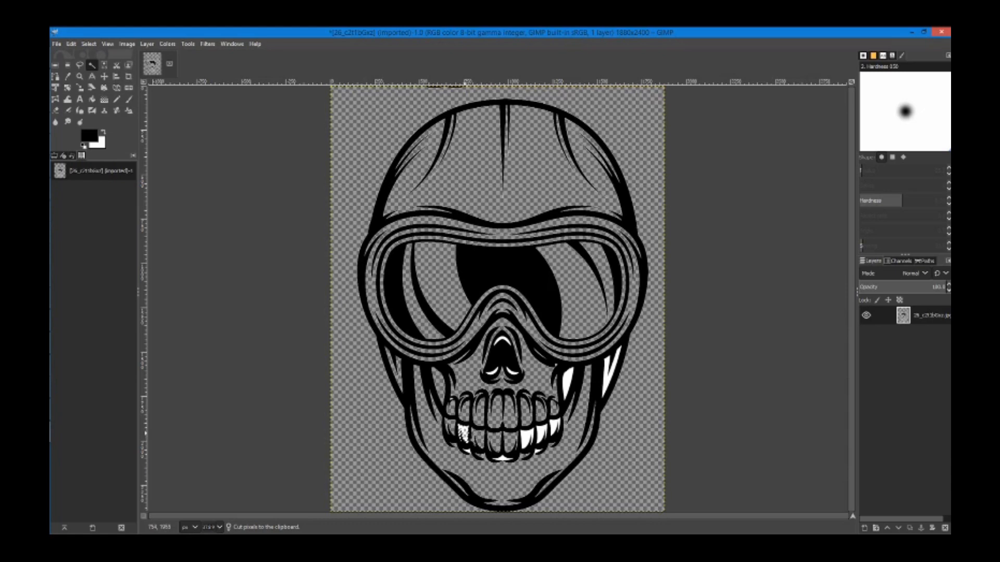
pyautogui.hotkey('ctrl', 'x')
pyautogui.click(527, 436)
pyautogui.hotkey('ctrl', 'x')
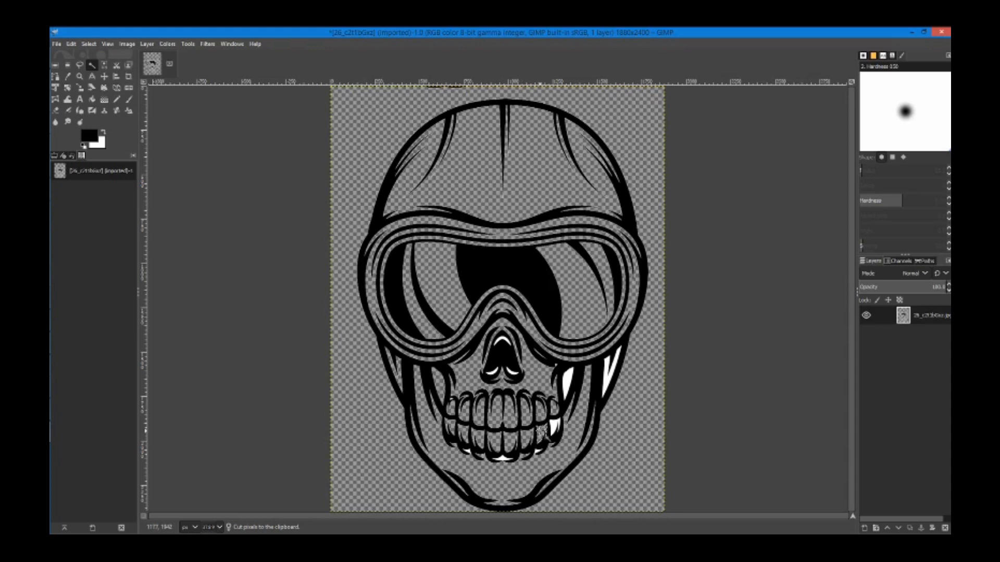
pyautogui.click(553, 427)
pyautogui.hotkey('ctrl', 'x')
pyautogui.hotkey('ctrl', 'x')
# Step: Remove the white fill from the right cheek, the nose and the right side strip of the skull
pyautogui.click(566, 383)
pyautogui.hotkey('ctrl', 'x')
pyautogui.click(513, 371)
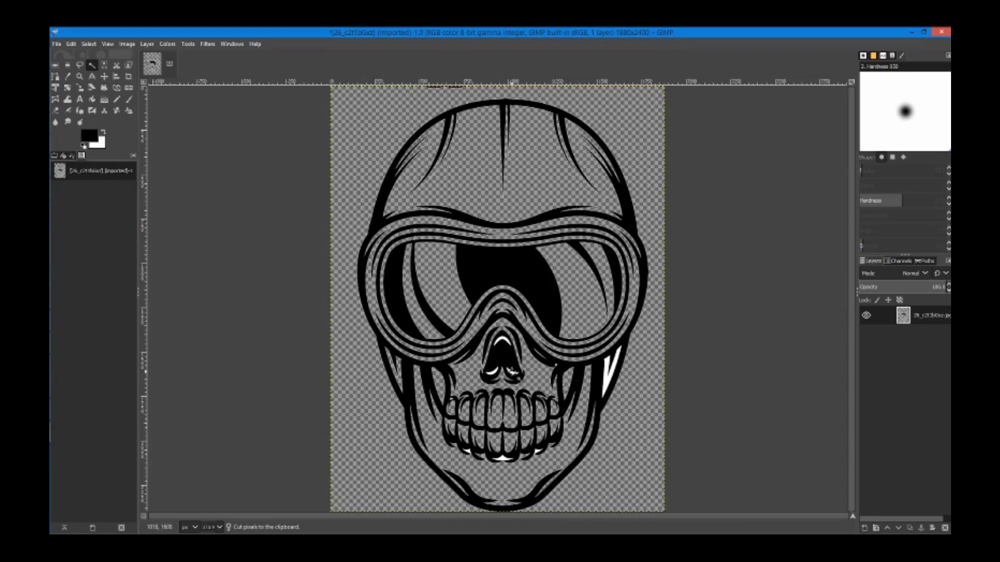
pyautogui.hotkey('ctrl', 'x')
pyautogui.click(606, 378)
pyautogui.press('Delete')
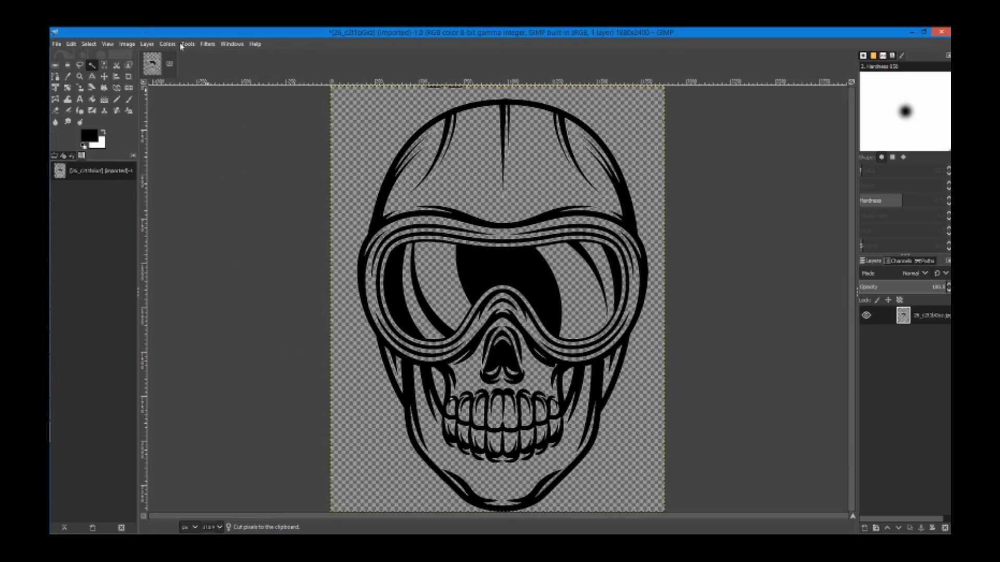
# Step: Zoom in on the skull image to inspect the cleared areas
pyautogui.click(127, 43)
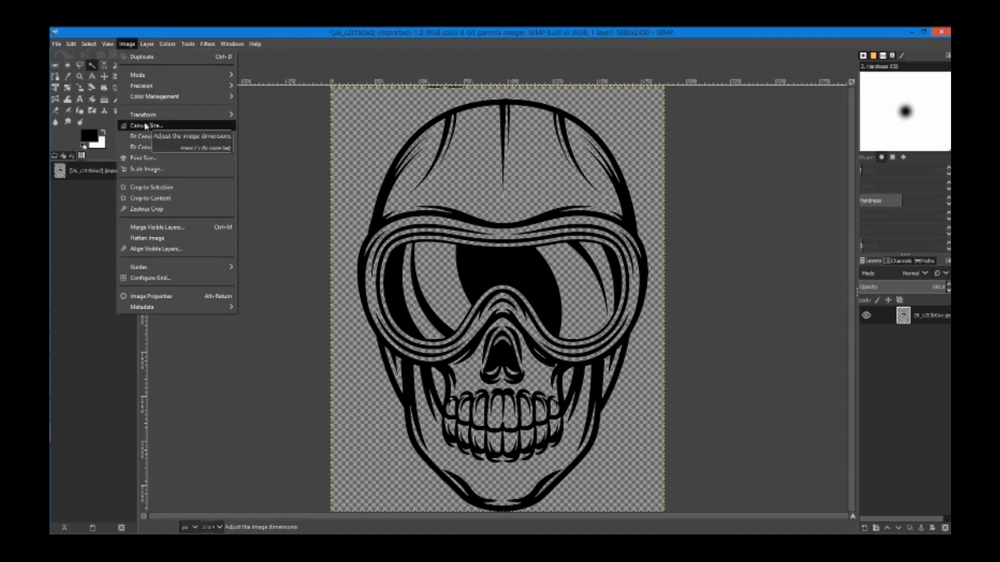
pyautogui.moveTo(107, 44)
pyautogui.moveTo(125, 79)
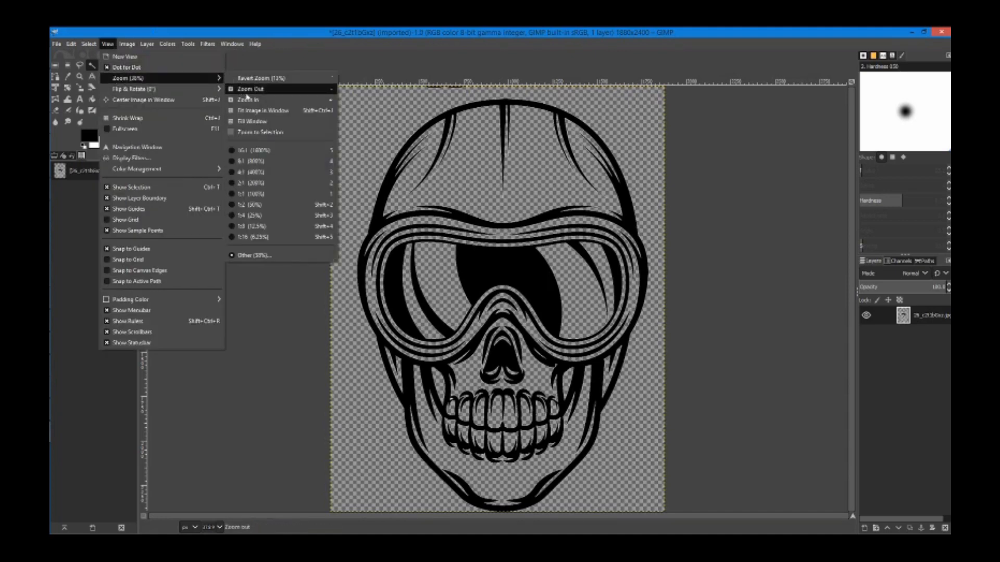
pyautogui.click(247, 99)
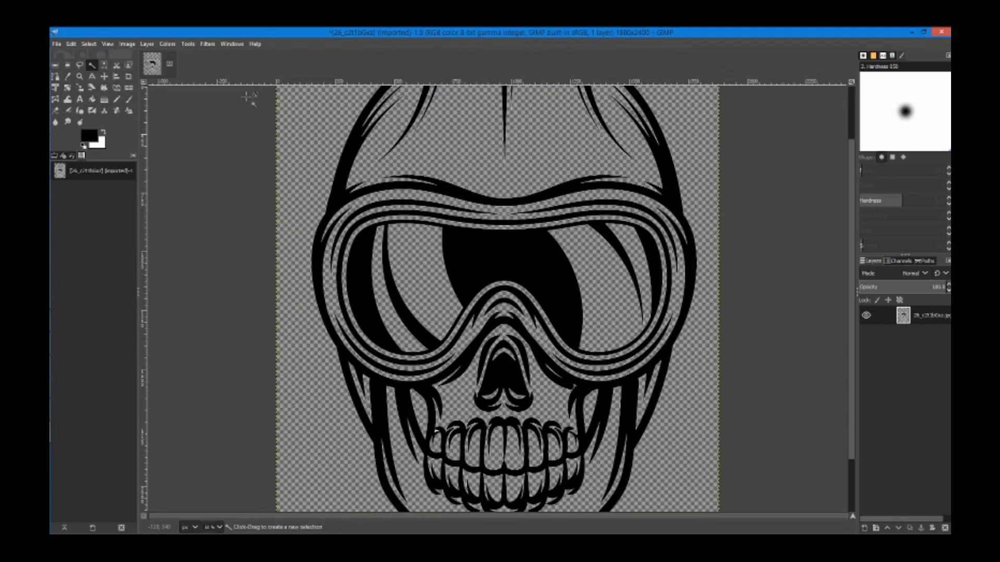
# Step: Cut the leftover fill from the small sliver under the goggle frame, just right of the skull's nose
pyautogui.click(108, 44)
pyautogui.moveTo(127, 80)
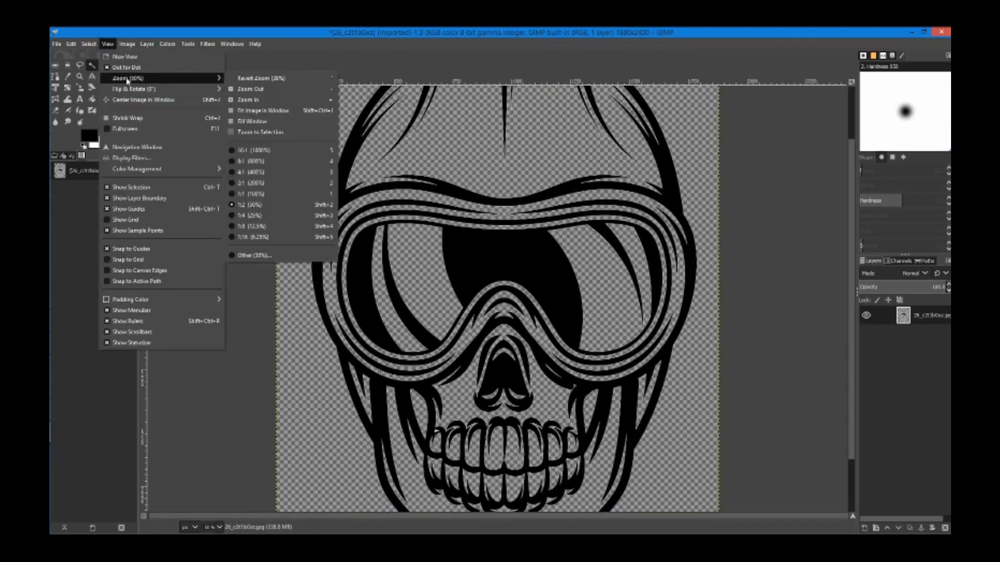
pyautogui.click(247, 99)
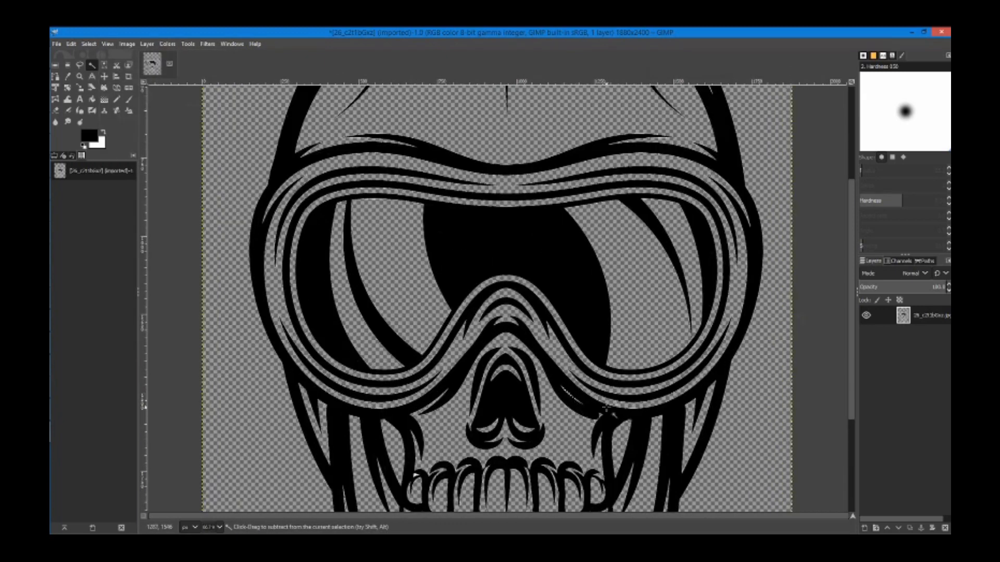
pyautogui.hotkey('ctrl', 'x')
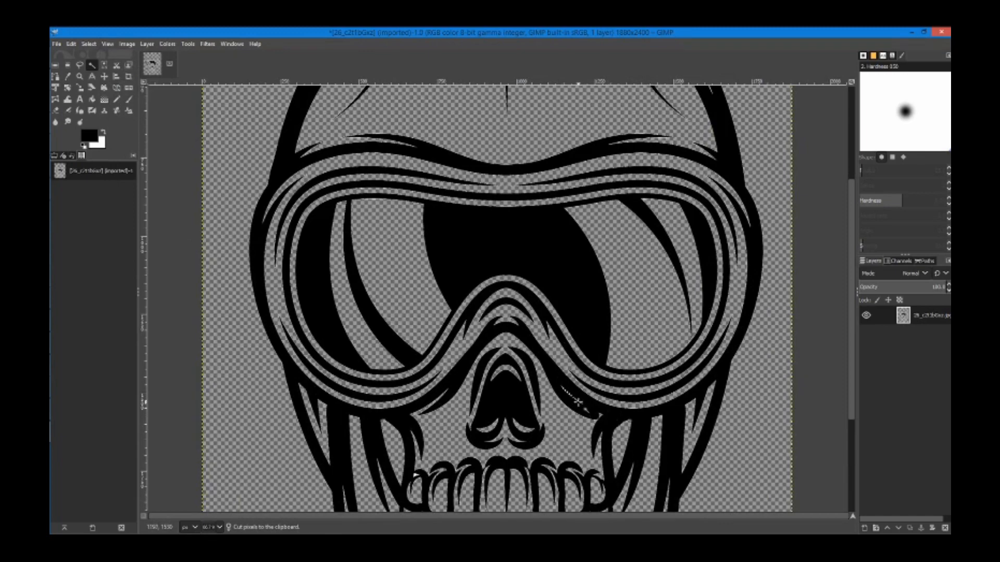
# Step: Clear the active selection and check the whole skull for remaining white areas
pyautogui.click(576, 403)
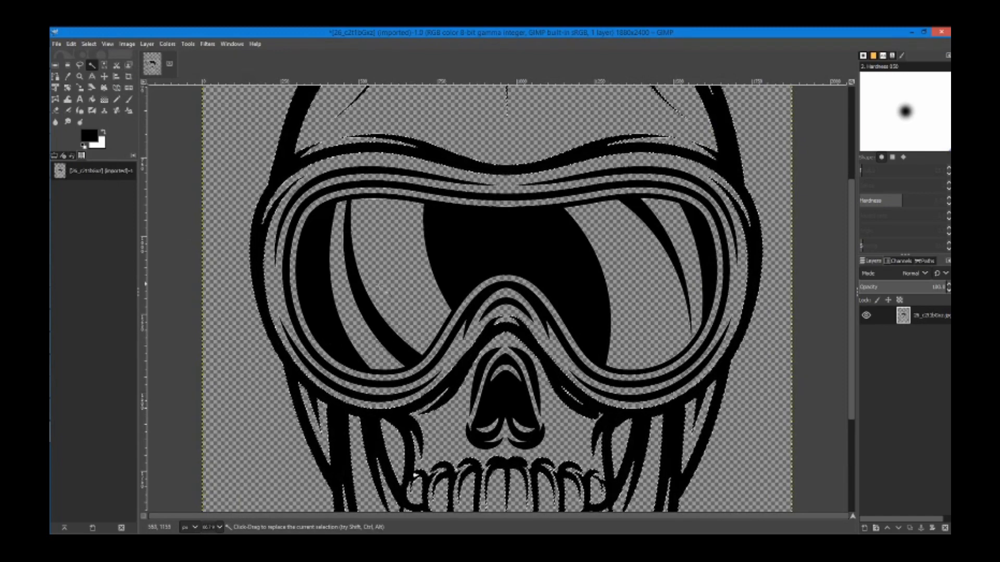
pyautogui.click(88, 43)
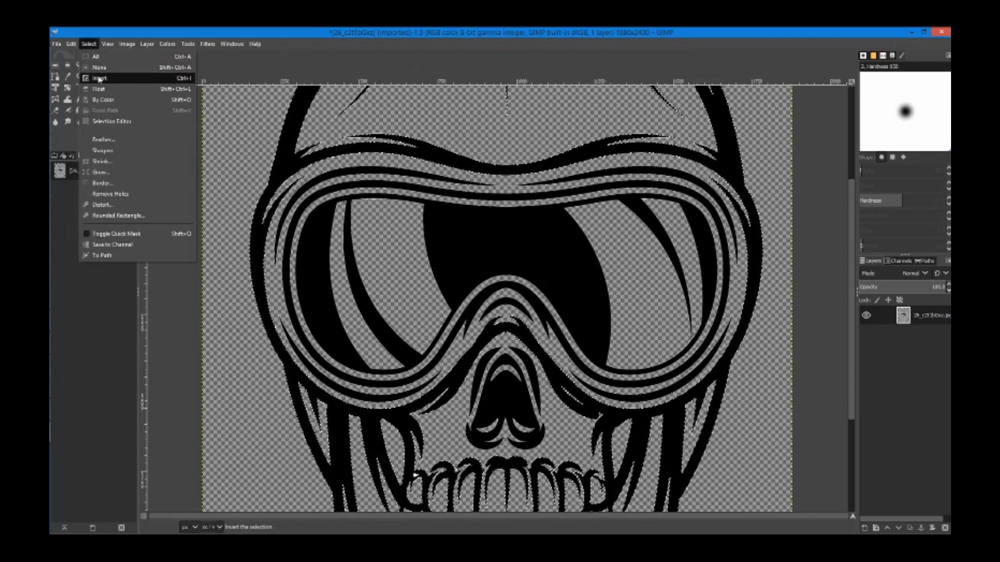
pyautogui.click(98, 73)
pyautogui.click(92, 65)
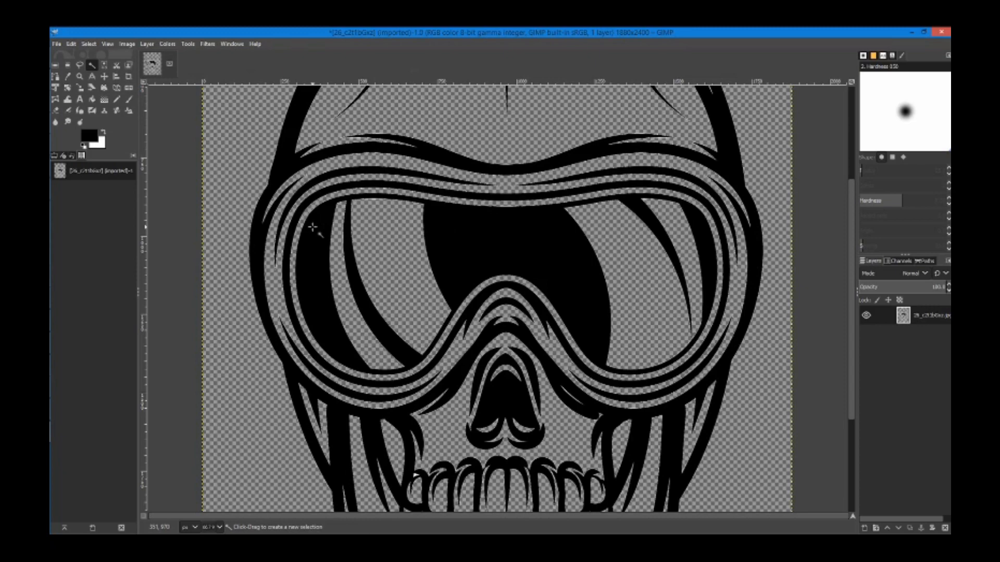
pyautogui.press('-')
pyautogui.press('-')
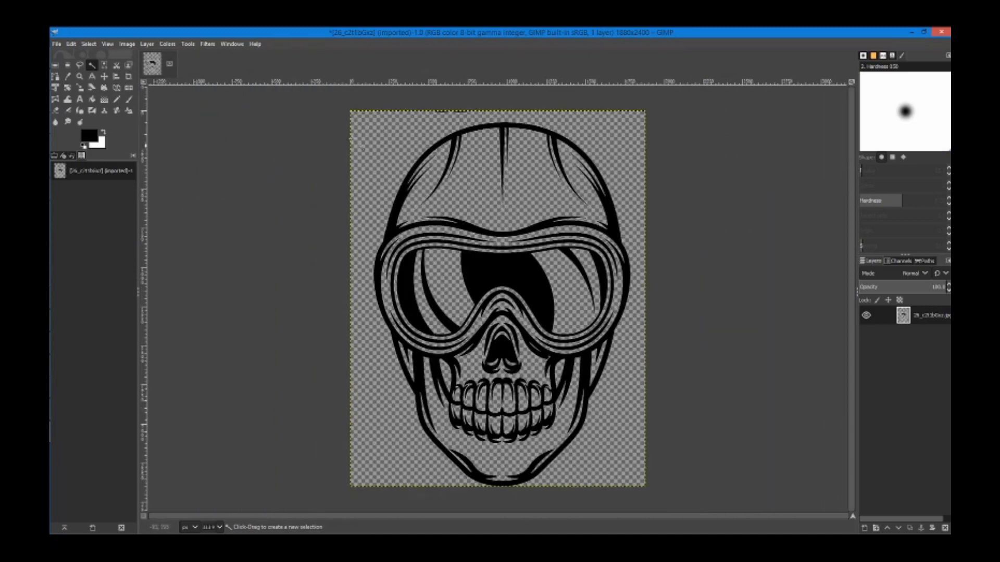